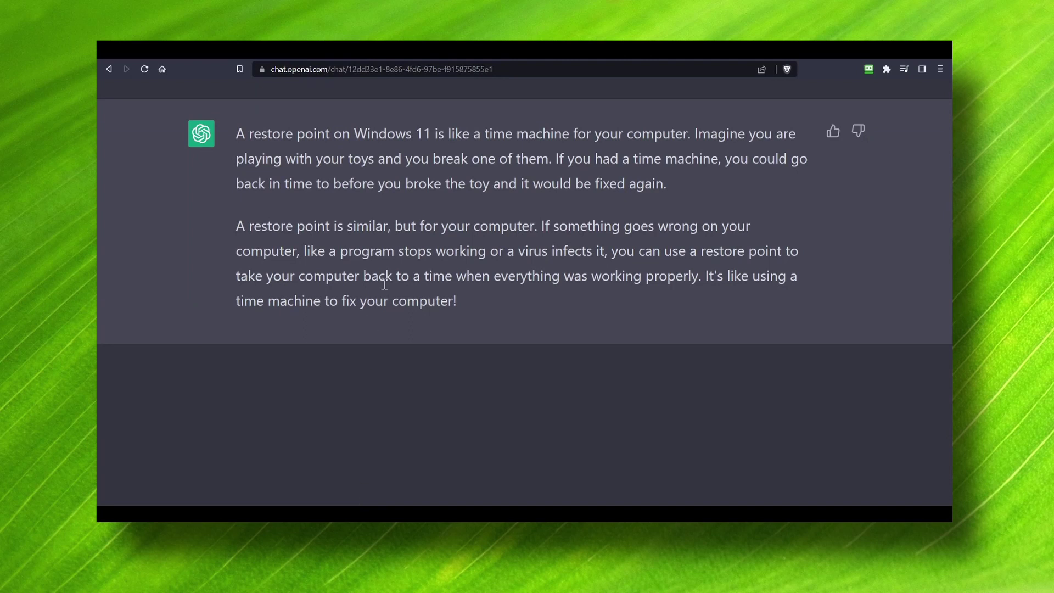
# Highlight phrases in the restore point answer while reading, then minimize Brave to show the desktop.
pyautogui.moveTo(352, 133); pyautogui.dragTo(443, 134)
pyautogui.click(476, 133)
pyautogui.moveTo(574, 133); pyautogui.dragTo(649, 133)
pyautogui.click(663, 134)
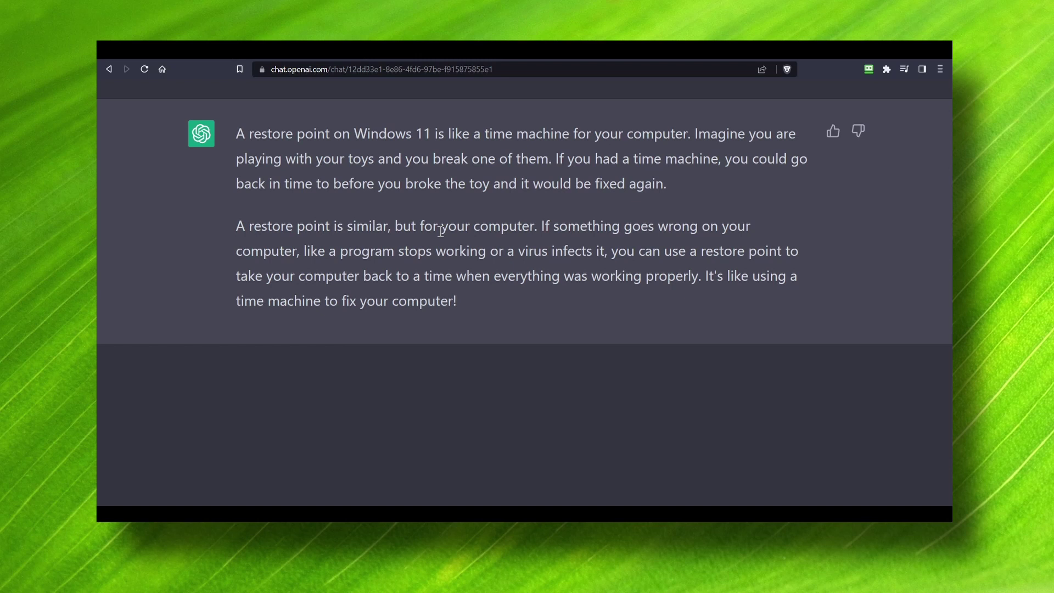
pyautogui.press('super+d')
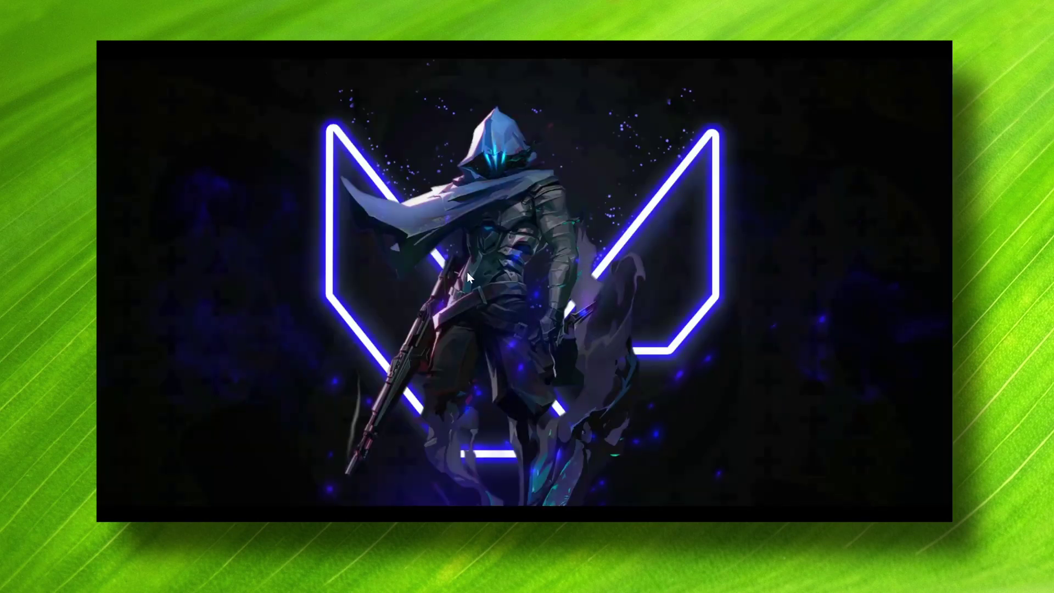
# Search Windows for 'create a restore point' and open the best match.
pyautogui.press('super+s')
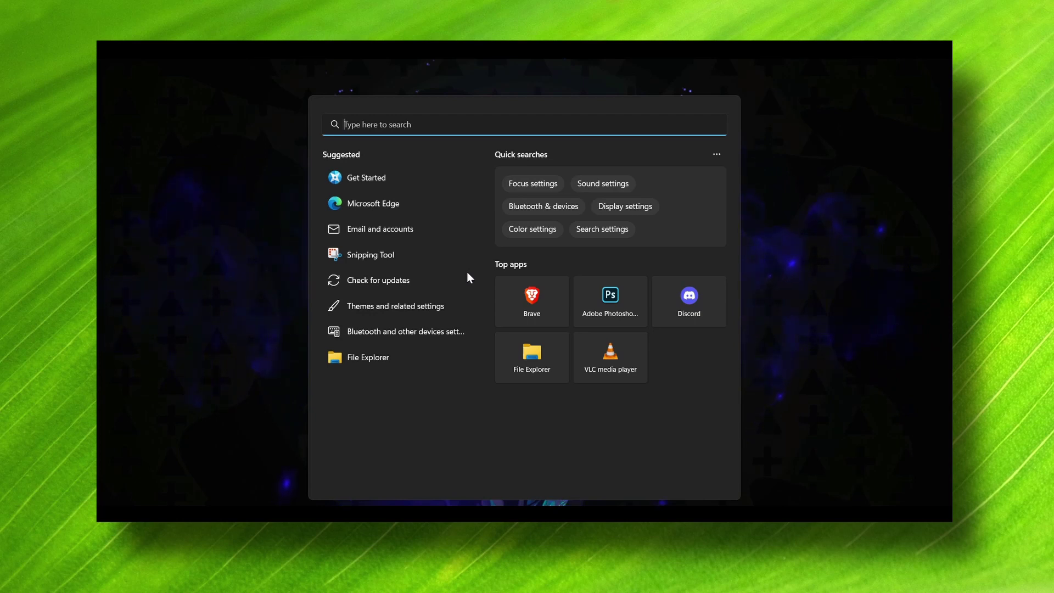
pyautogui.write('create a restore point')
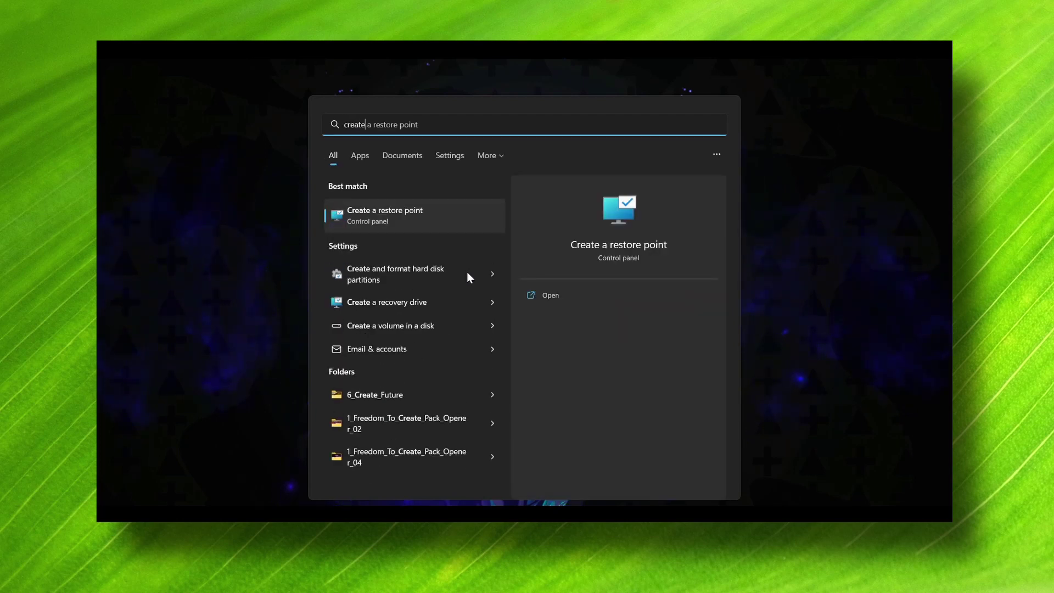
pyautogui.write(' a restore poi')
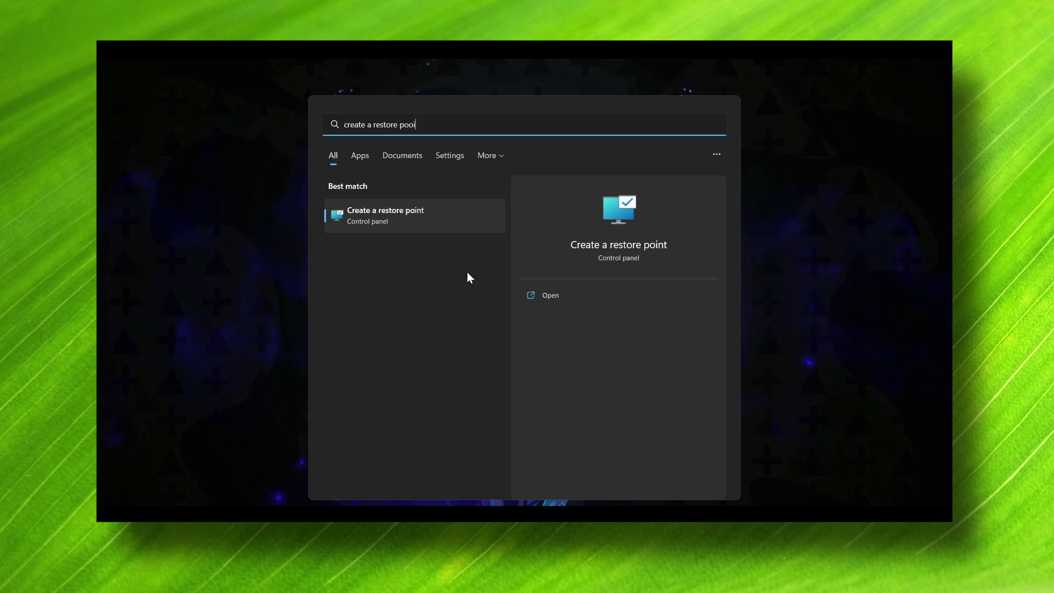
pyautogui.write('nt')
pyautogui.press('Return')
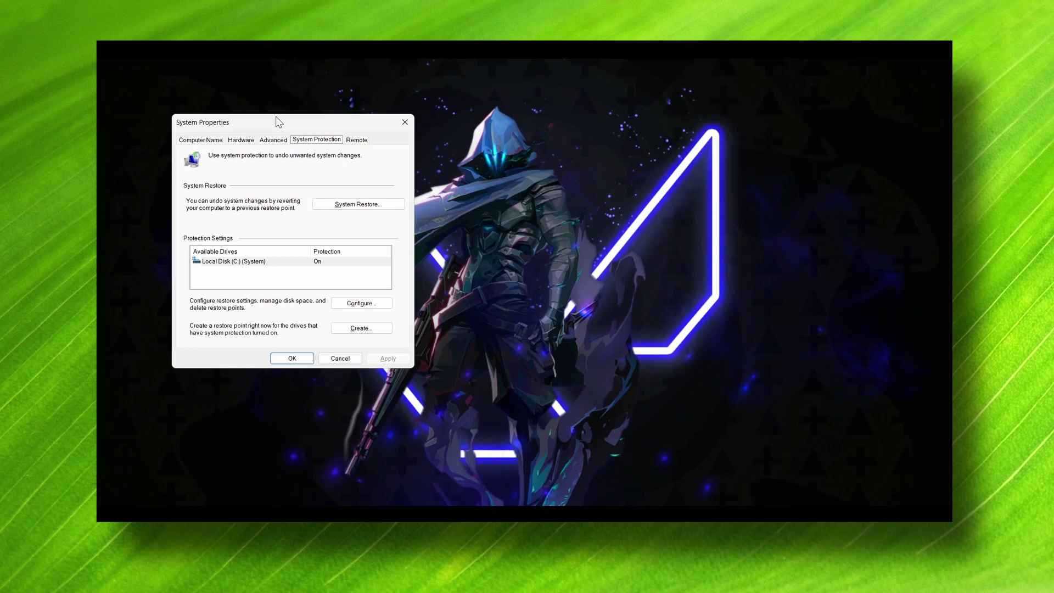
pyautogui.moveTo(278, 122); pyautogui.dragTo(451, 144)
pyautogui.click(460, 285)
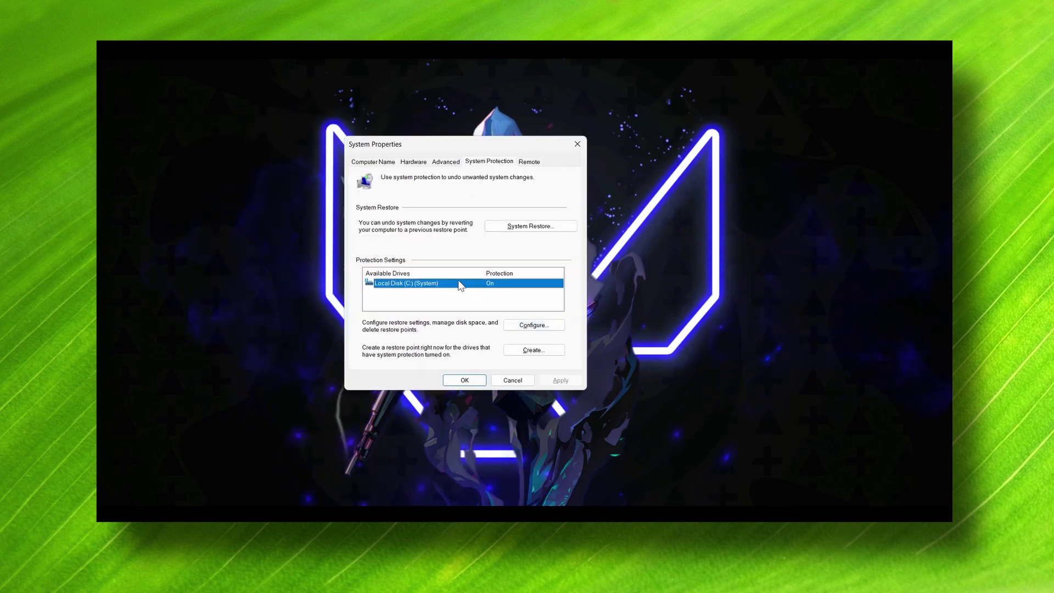
pyautogui.click(530, 326)
pyautogui.click(423, 240)
pyautogui.click(397, 223)
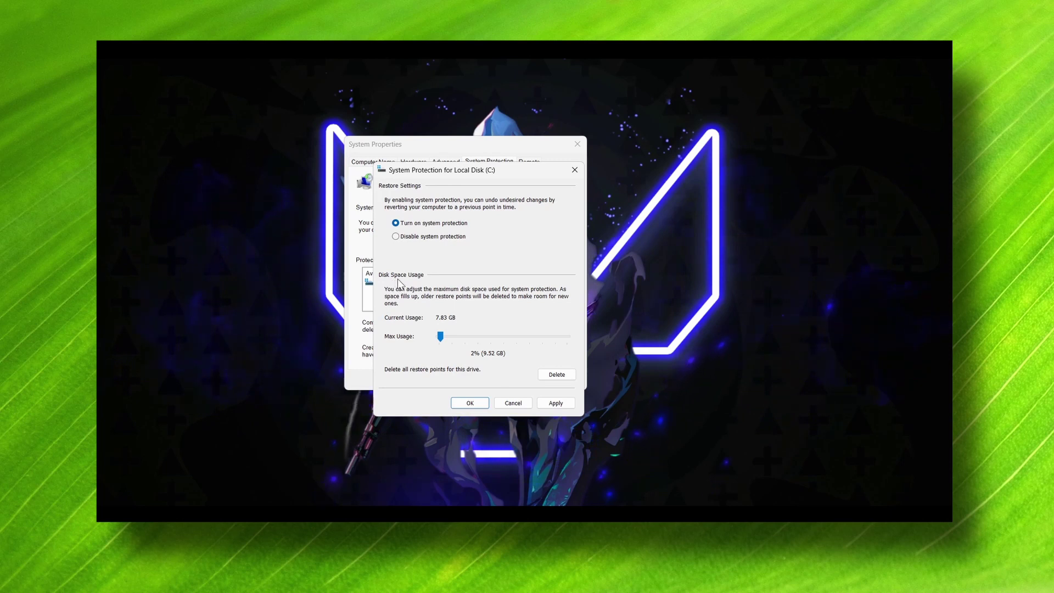
pyautogui.click(575, 169)
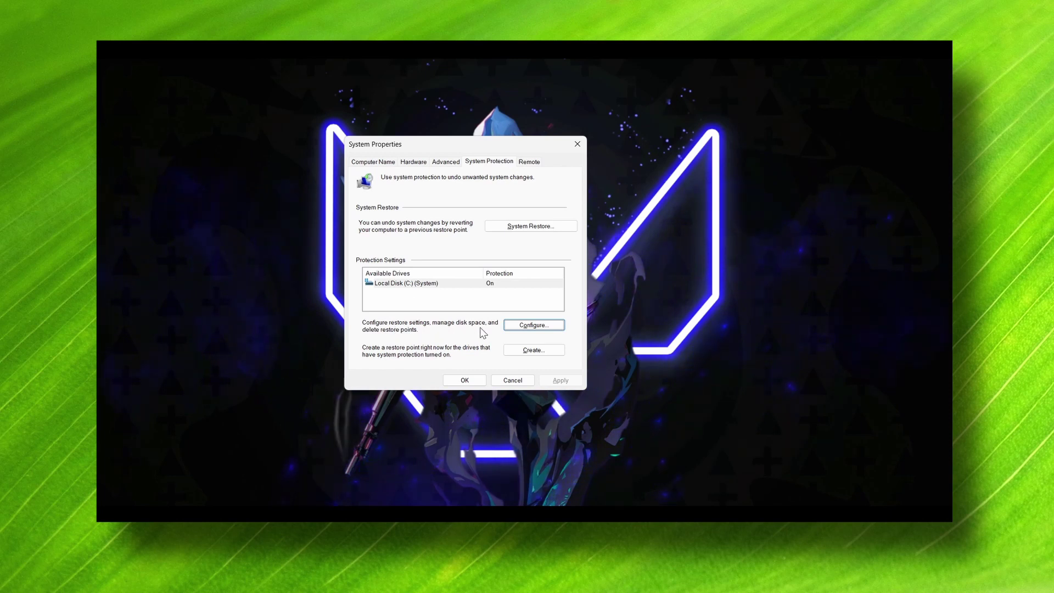
pyautogui.click(523, 326)
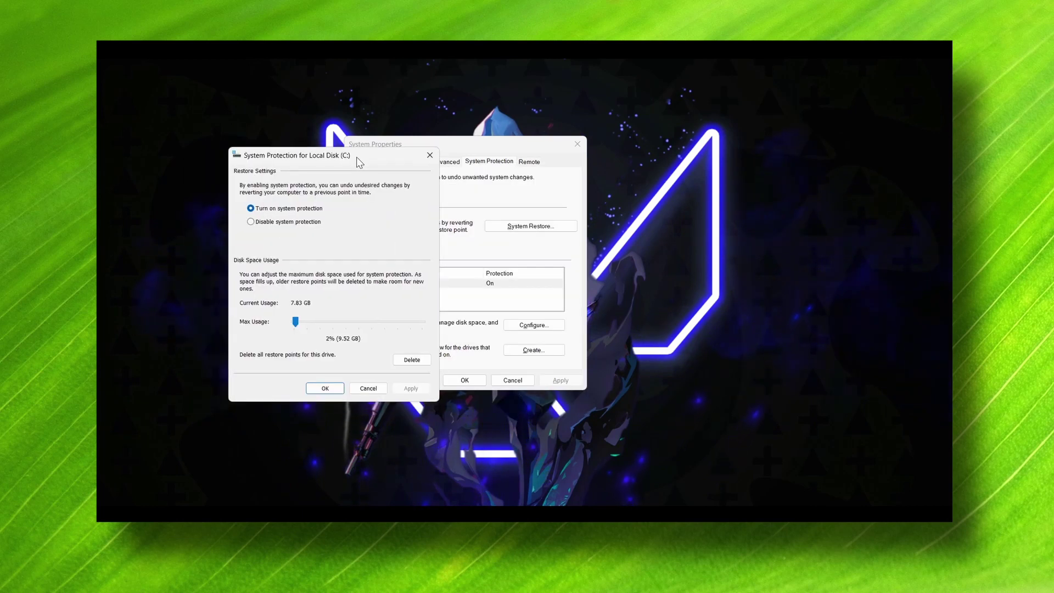
pyautogui.click(341, 384)
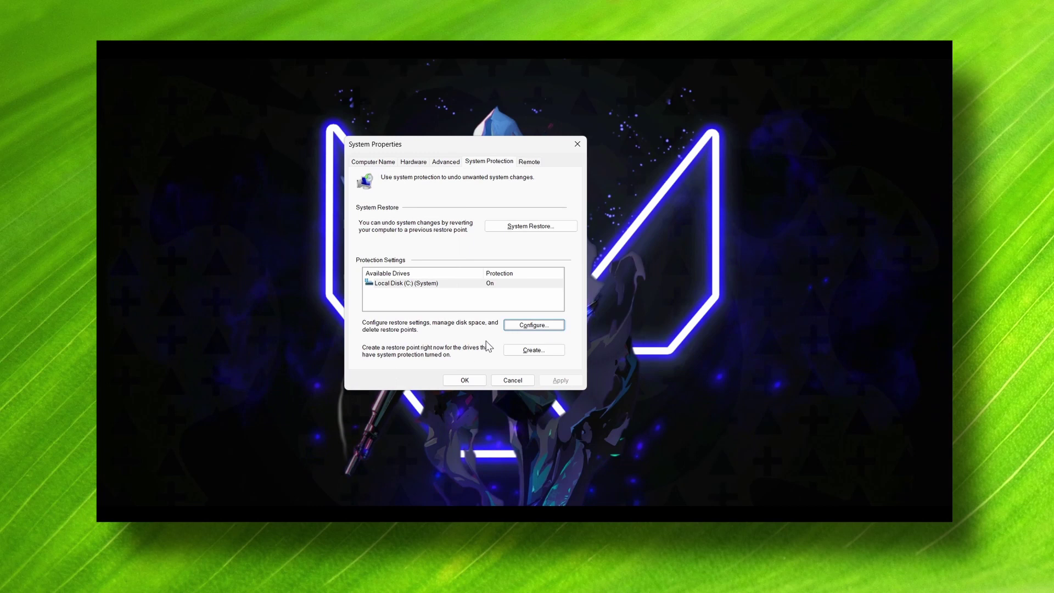
pyautogui.click(391, 284)
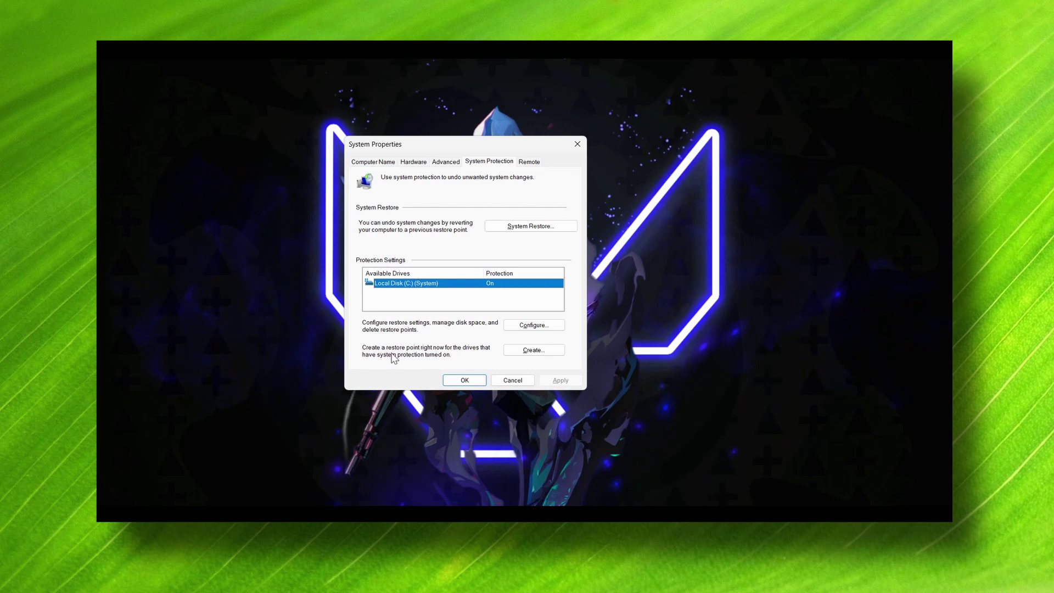
# Create a restore point described as 'TUTORIAL', dismiss the success message and close System Properties.
pyautogui.click(519, 354)
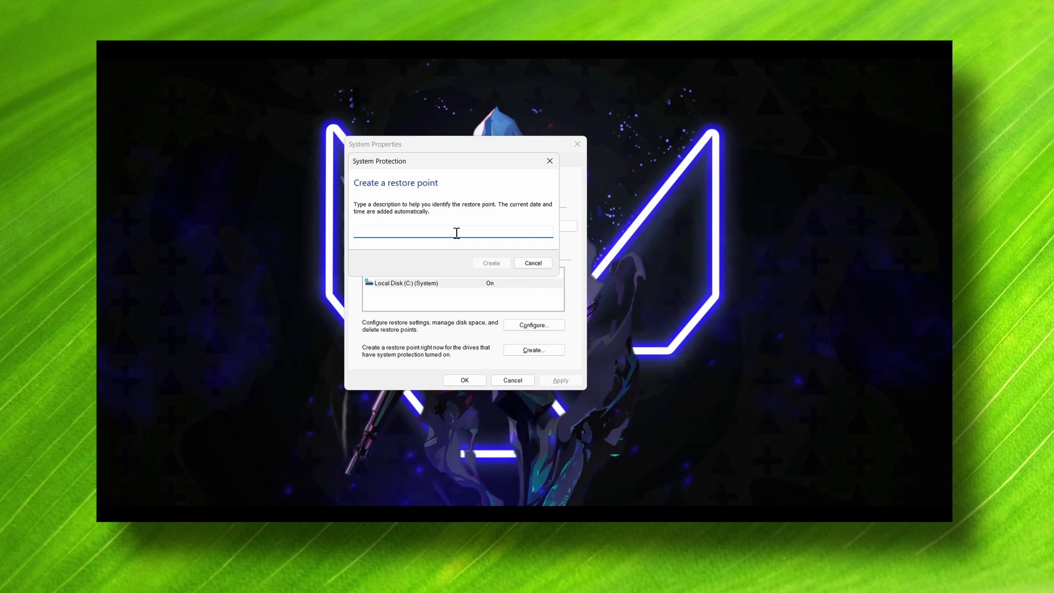
pyautogui.write('TUTORIAL')
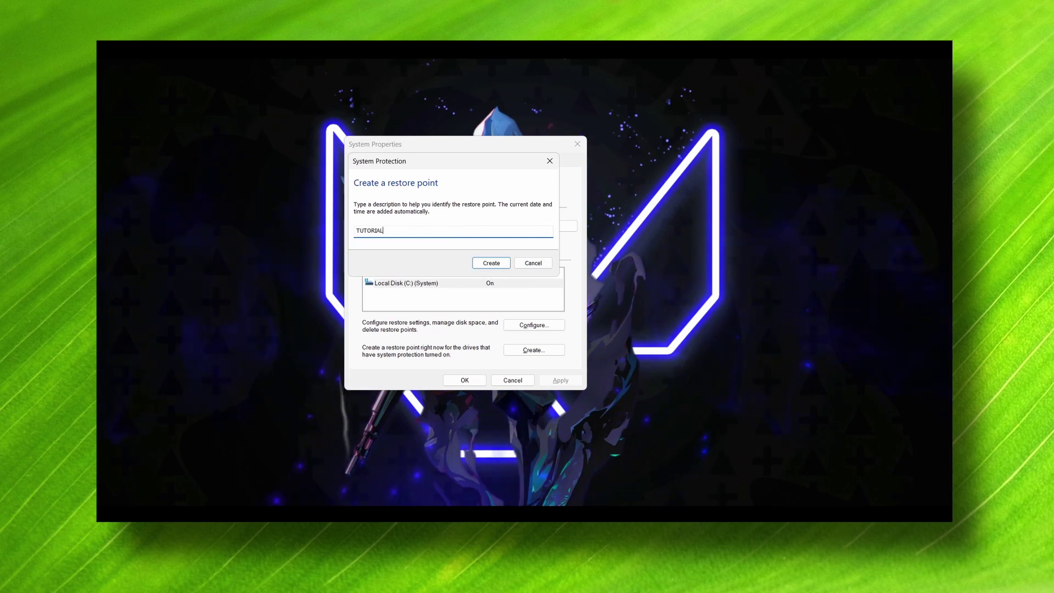
pyautogui.click(493, 262)
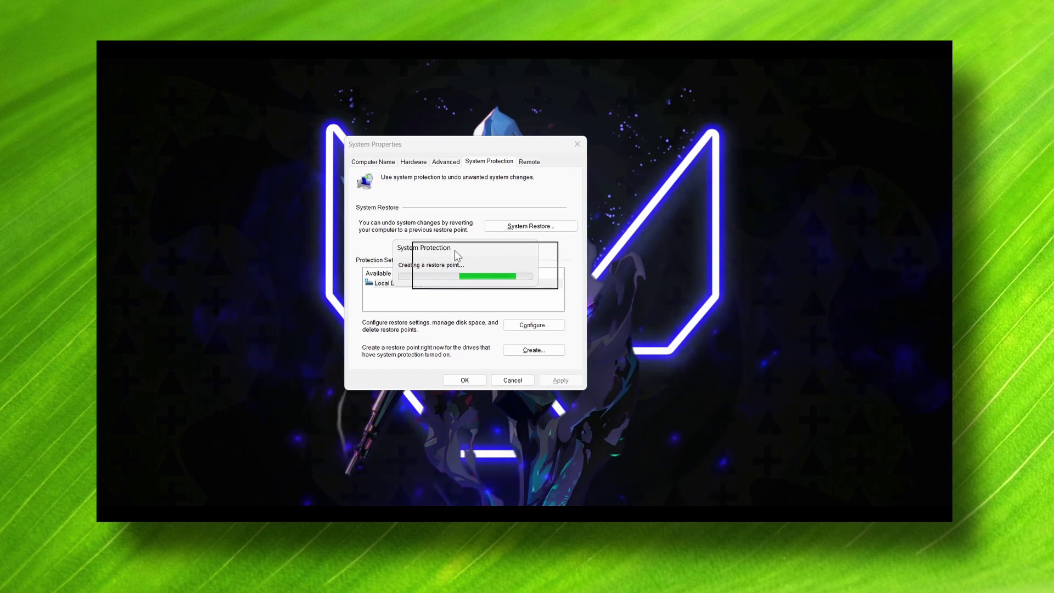
pyautogui.moveTo(439, 250); pyautogui.dragTo(459, 253)
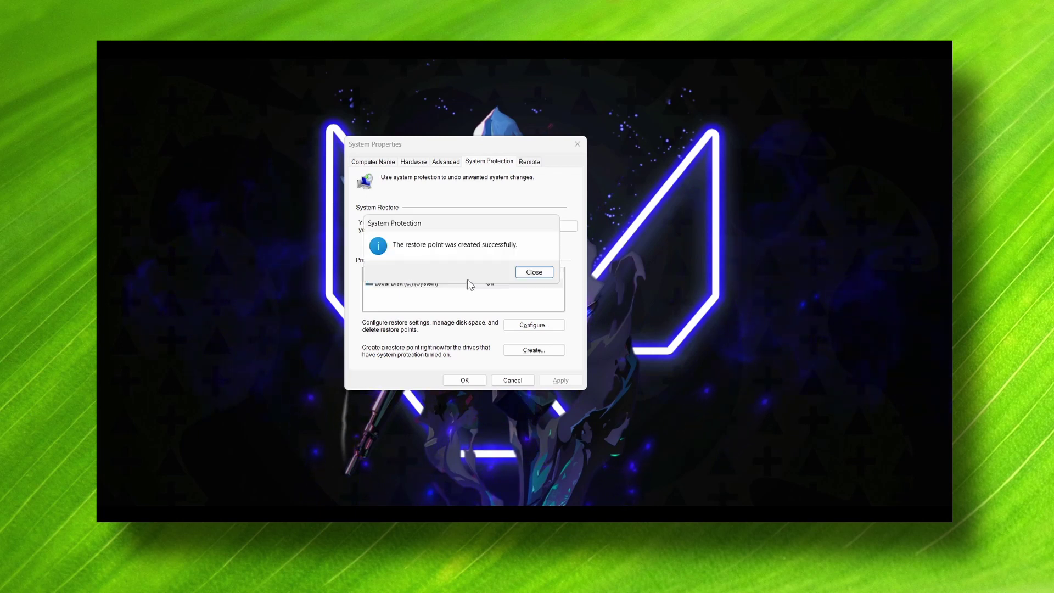
pyautogui.click(532, 271)
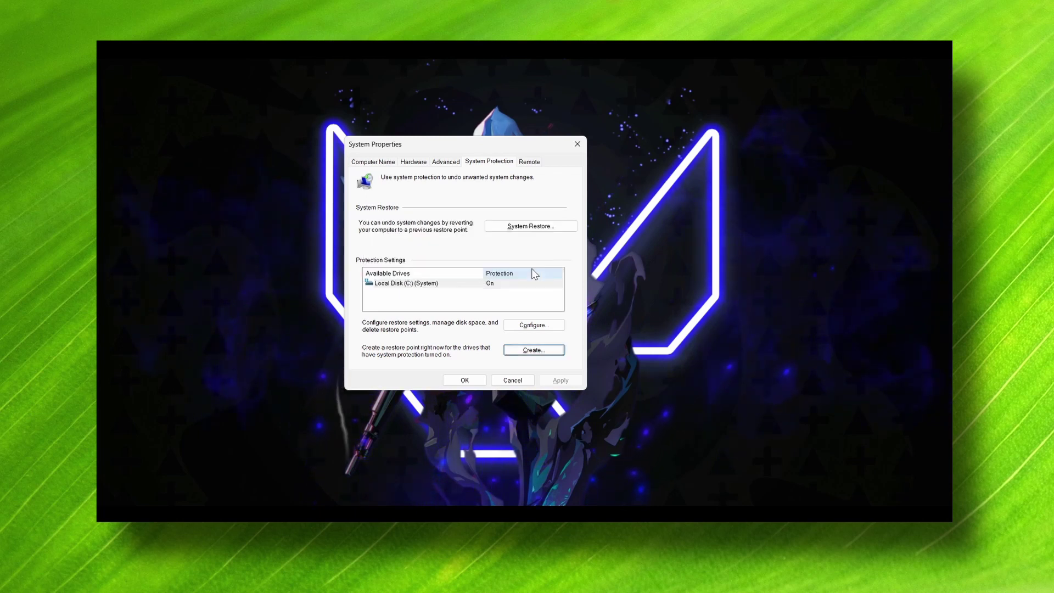
pyautogui.click(462, 284)
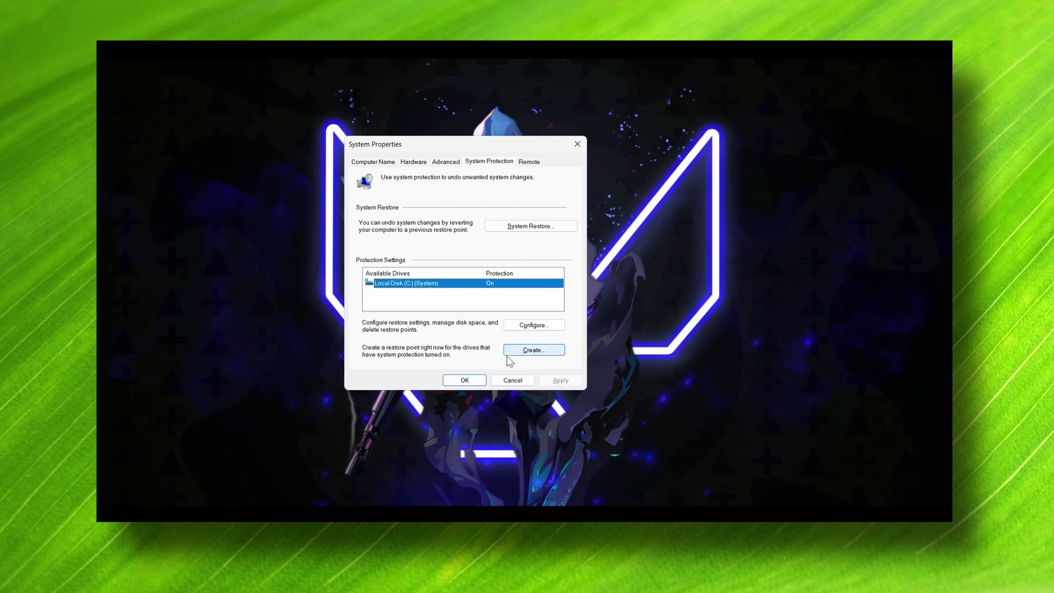
pyautogui.click(513, 380)
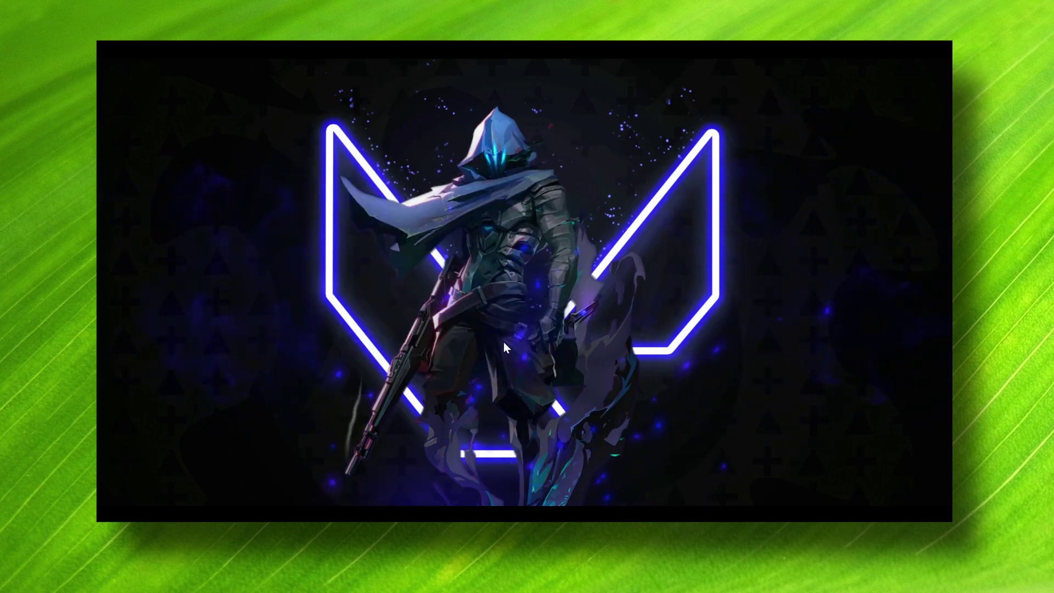
# Reopen System Properties through a Windows search for 'create a restore point'.
pyautogui.press('super+s')
pyautogui.write('create a restore point')
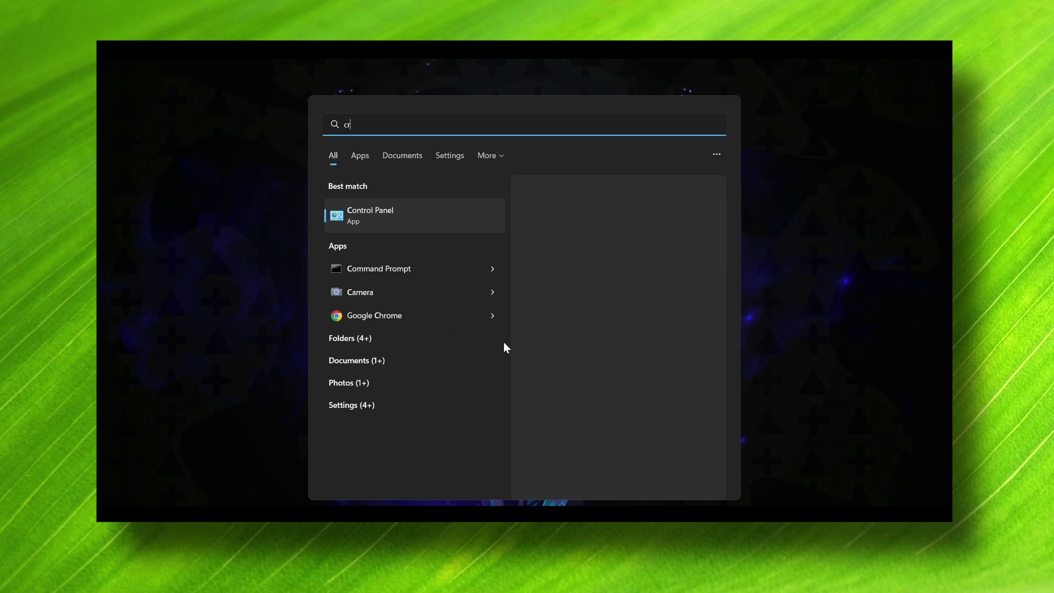
pyautogui.click(417, 219)
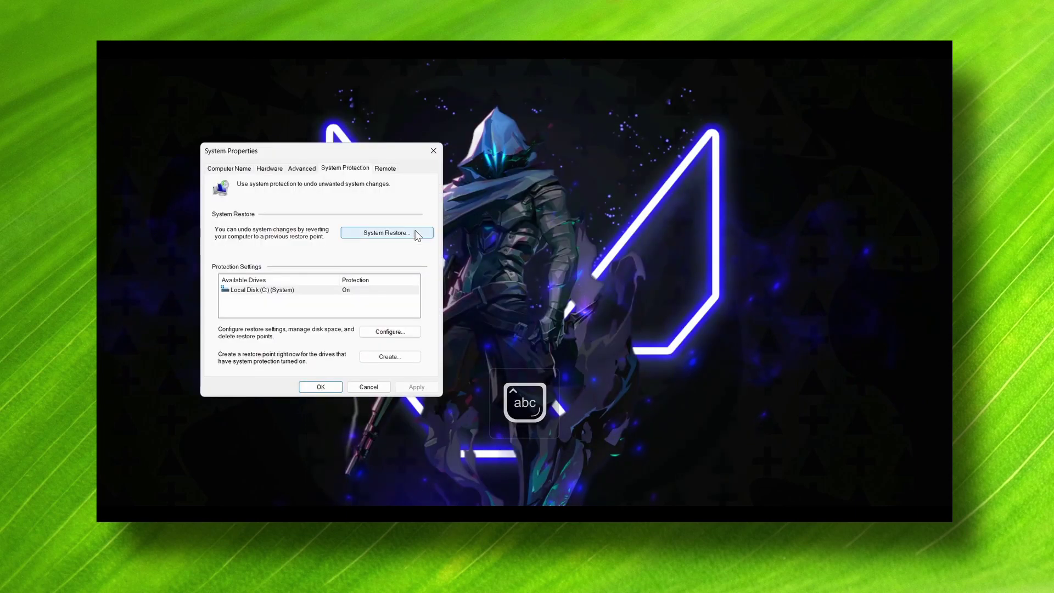
pyautogui.moveTo(387, 151); pyautogui.dragTo(529, 161)
# Cancel a second restore point and launch System Restore, choosing a different restore point.
pyautogui.click(536, 371)
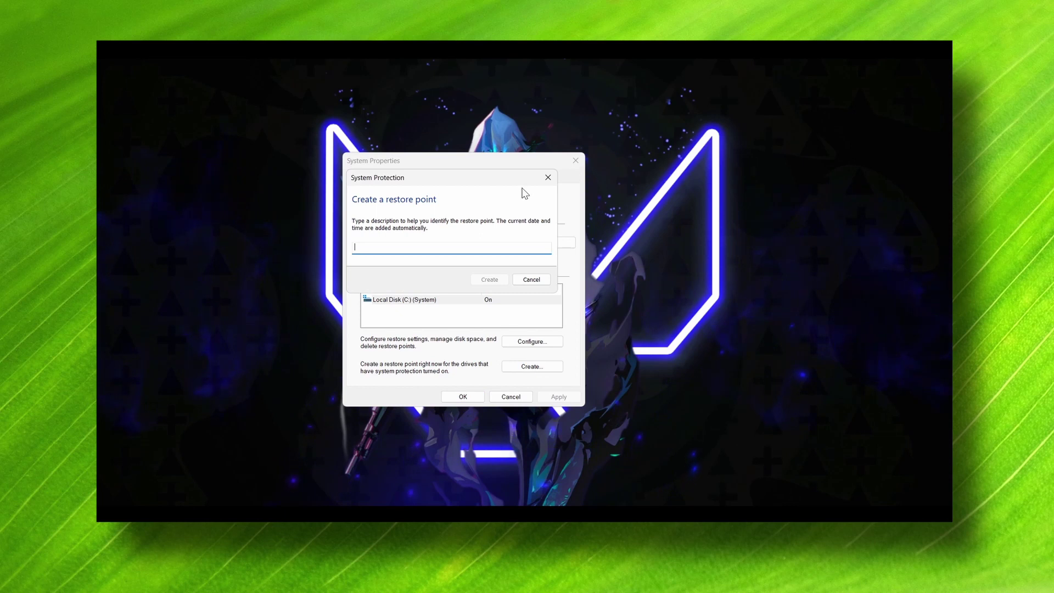
pyautogui.click(548, 177)
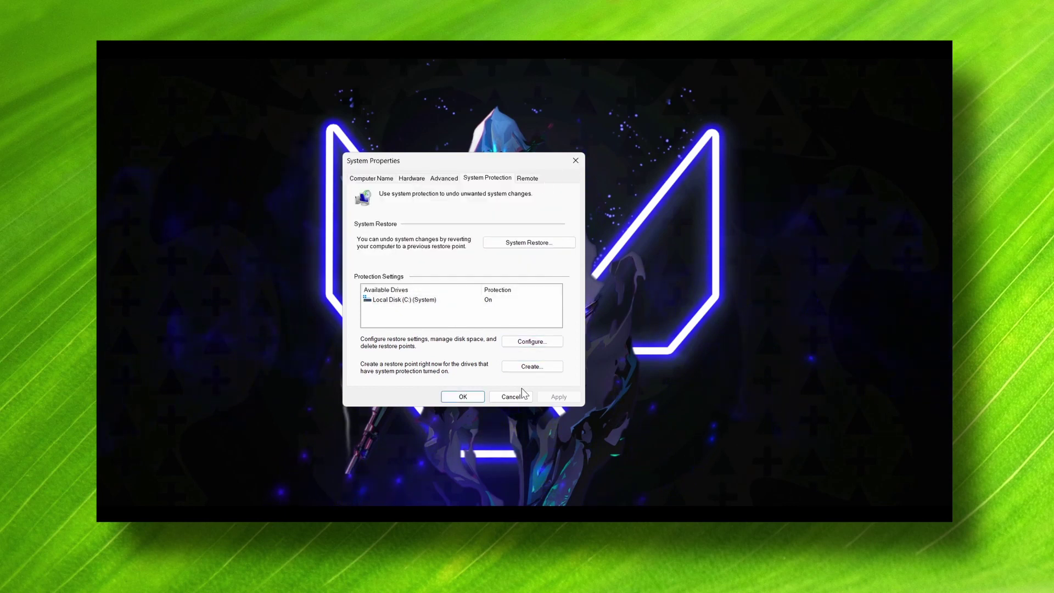
pyautogui.click(334, 496)
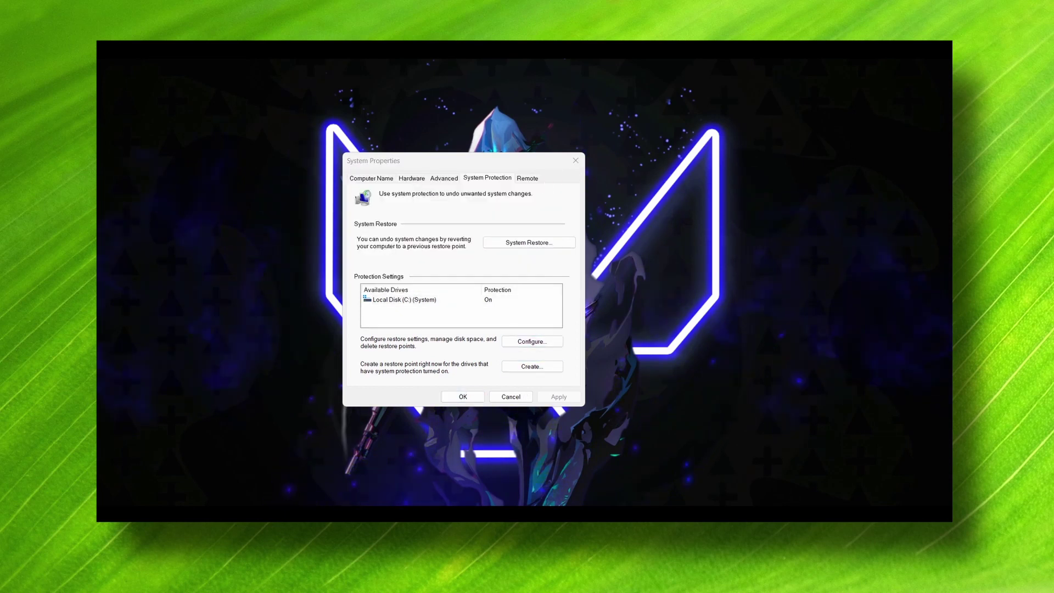
pyautogui.click(520, 245)
pyautogui.click(484, 364)
# Select the TUTORIAL restore point, then close the System Restore wizard and System Properties.
pyautogui.click(600, 395)
pyautogui.click(483, 250)
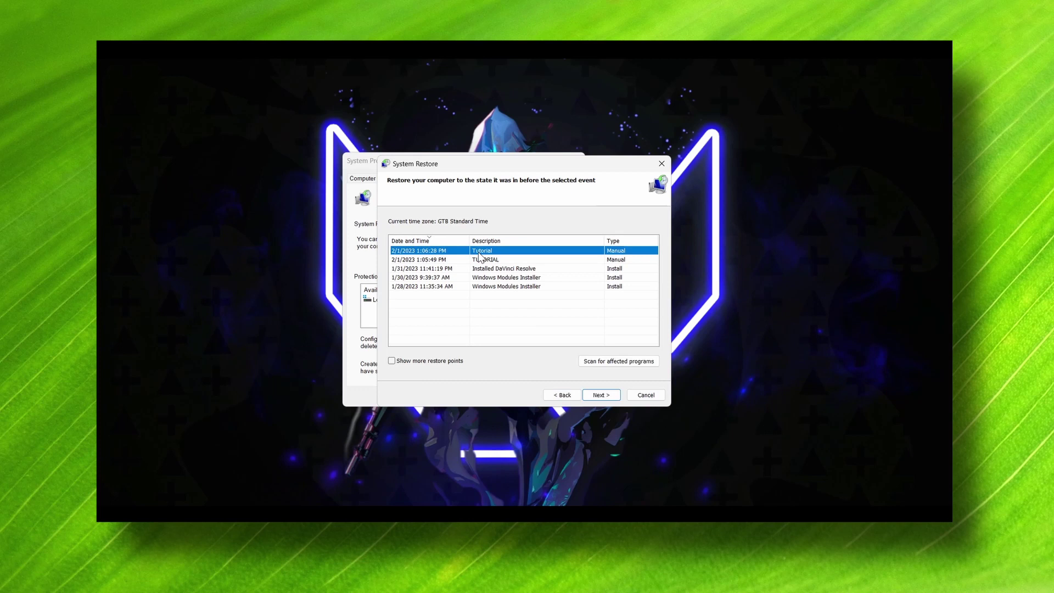
pyautogui.click(486, 259)
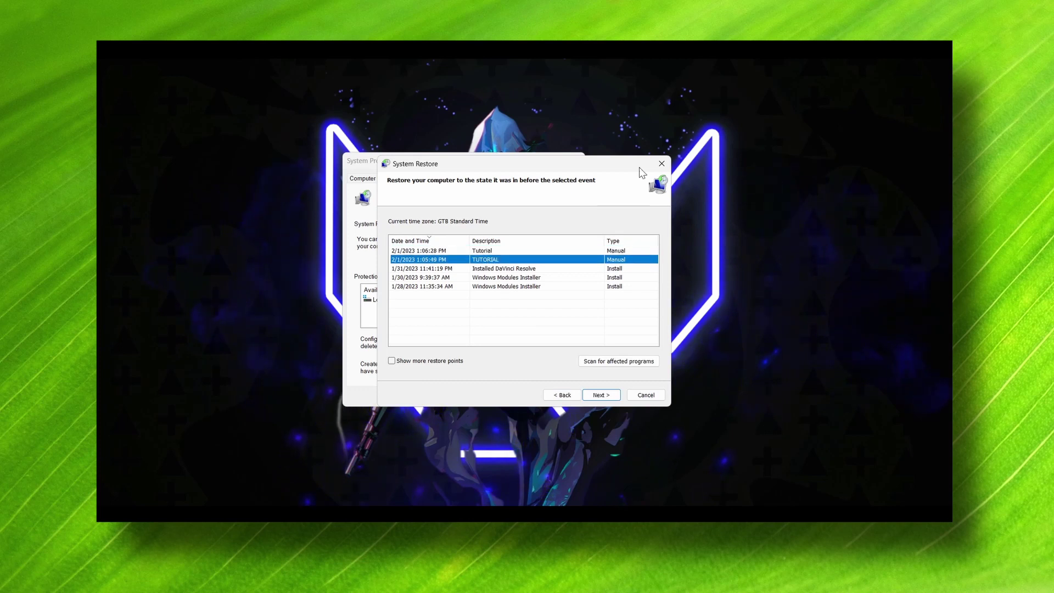
pyautogui.click(661, 164)
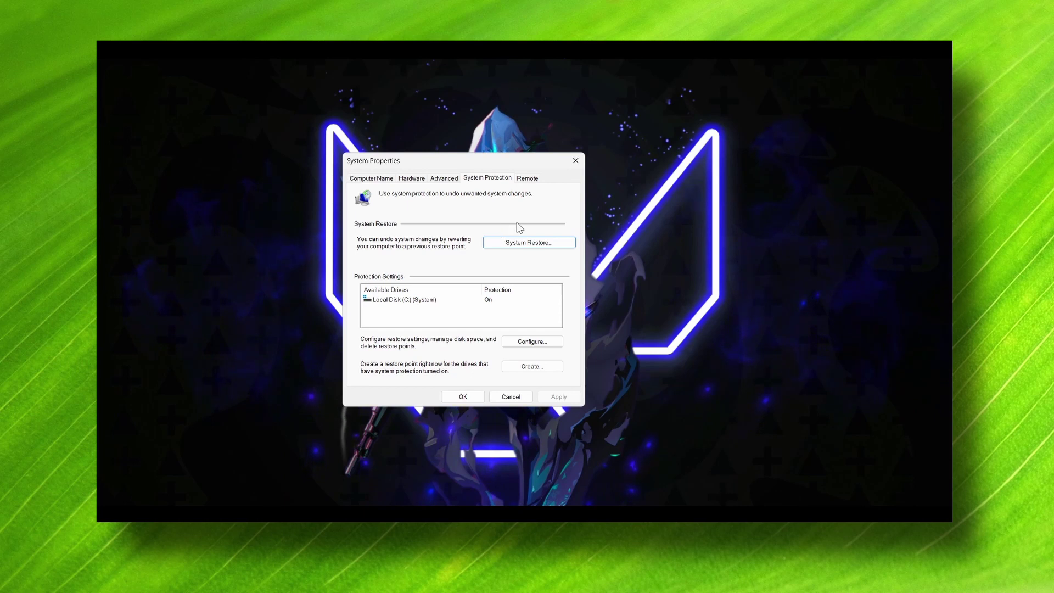
pyautogui.click(576, 163)
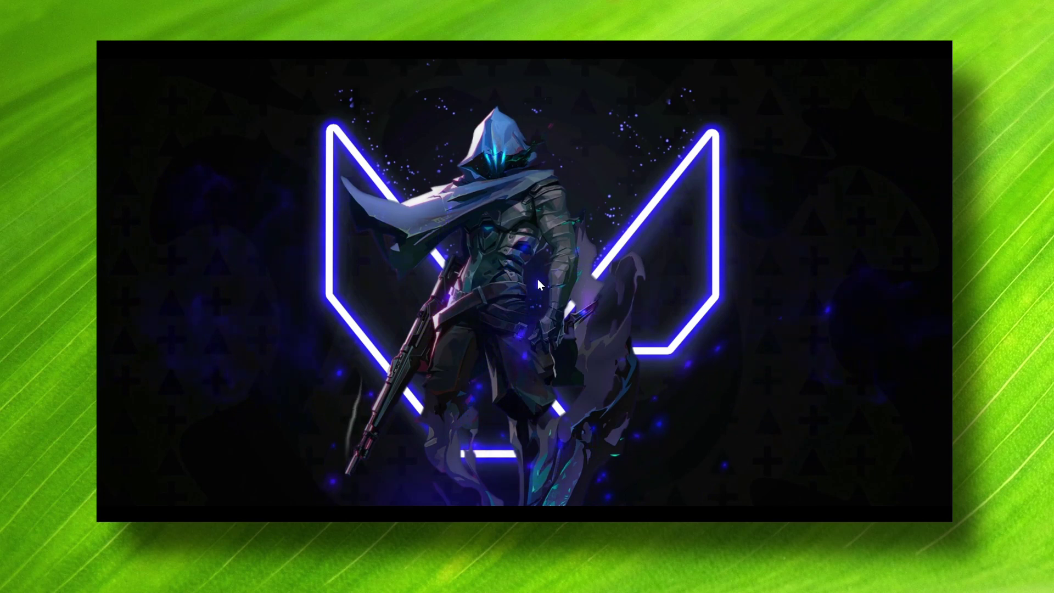
# Open Command Prompt as administrator from a search for cmd.
pyautogui.press('super+s')
pyautogui.write('cmd')
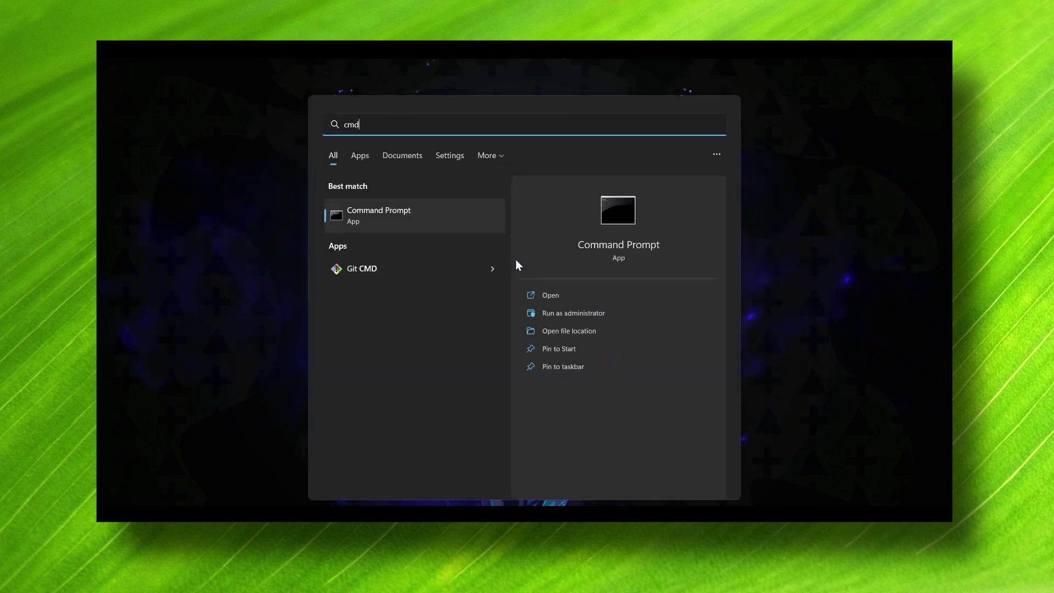
pyautogui.rightClick(427, 209)
pyautogui.click(439, 219)
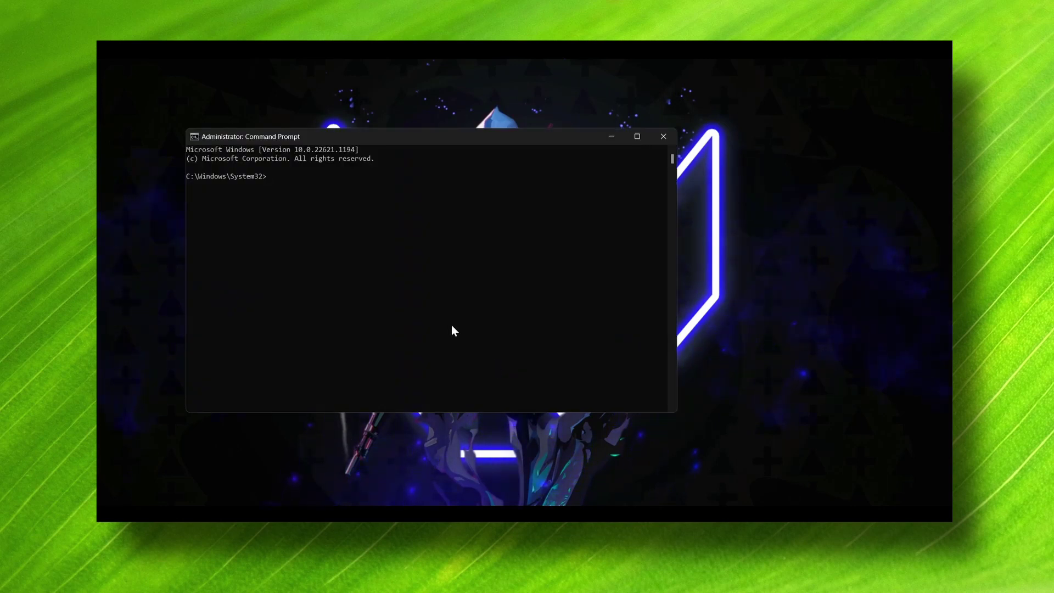
pyautogui.click(297, 505)
pyautogui.moveTo(379, 137); pyautogui.dragTo(488, 149)
# Copy 'sc delete wuauserv' from Notepad and paste it into the admin prompt to run it.
pyautogui.click(632, 504)
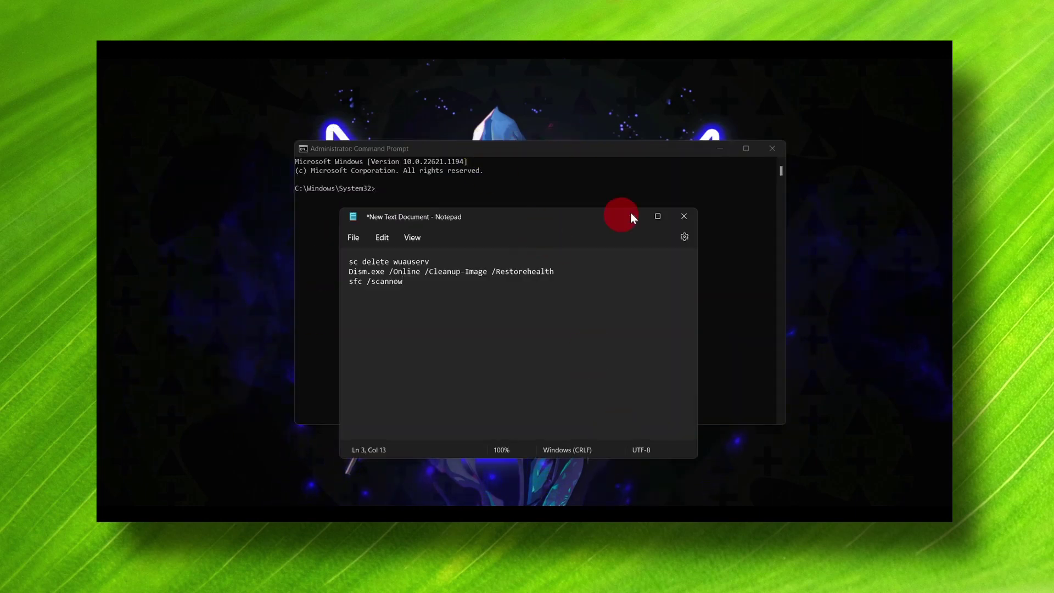
pyautogui.moveTo(561, 225); pyautogui.dragTo(729, 192)
pyautogui.tripleClick(545, 232)
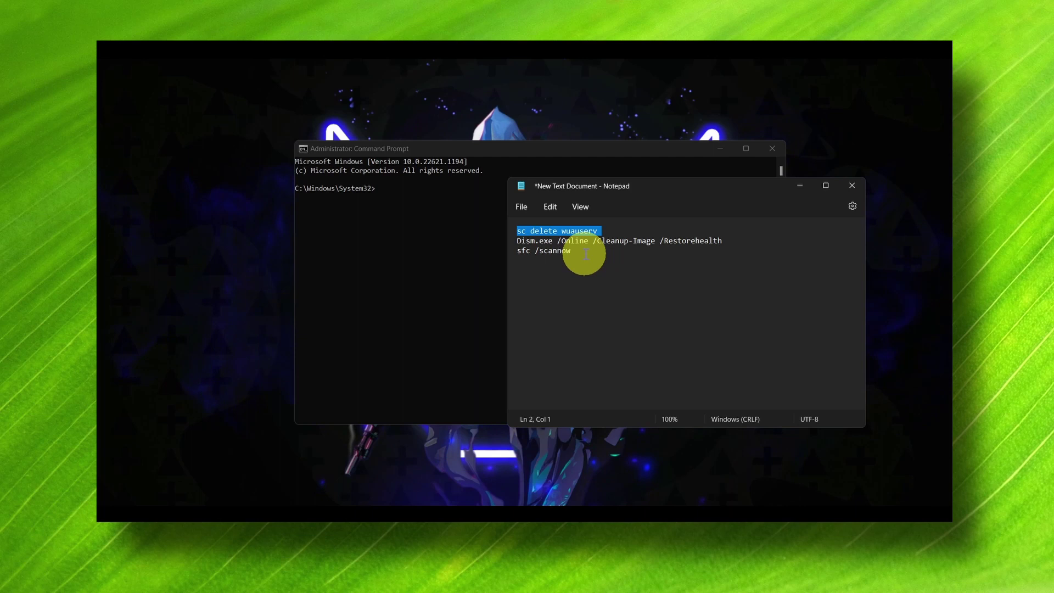
pyautogui.rightClick(538, 231)
pyautogui.click(568, 290)
pyautogui.click(414, 188)
pyautogui.rightClick(413, 189)
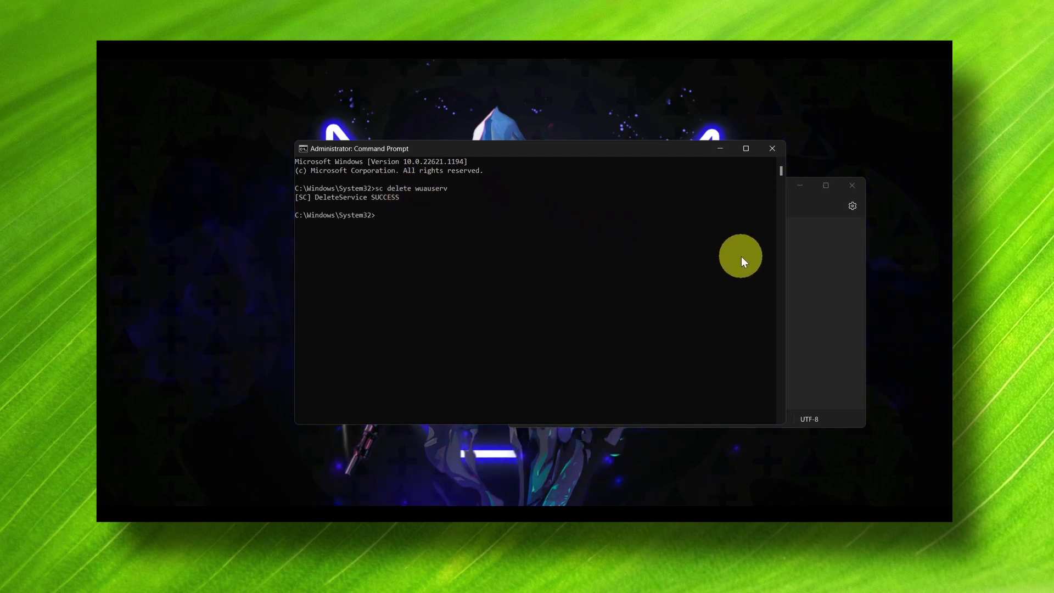
pyautogui.click(803, 258)
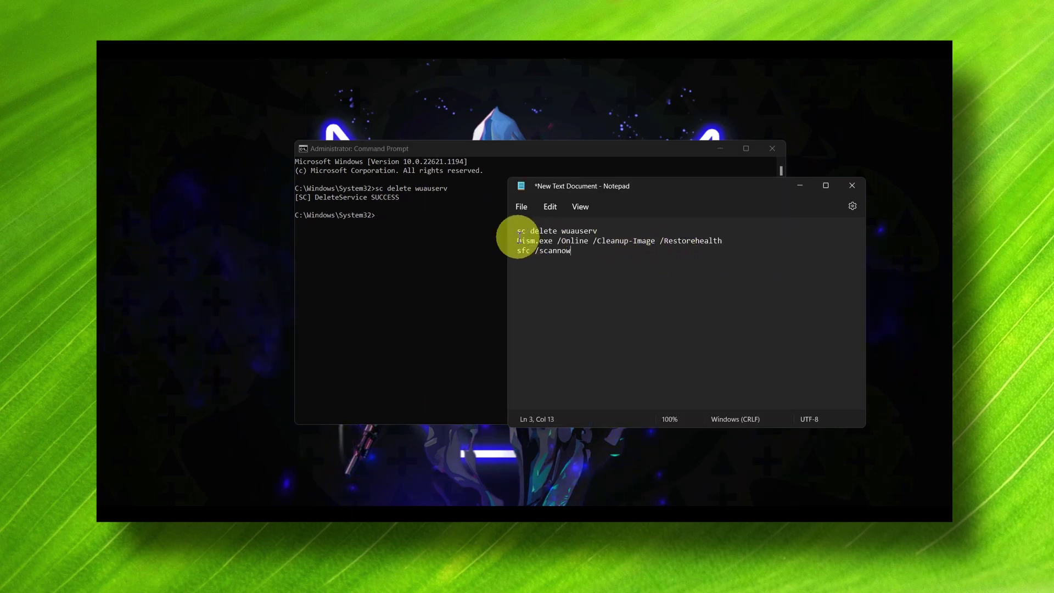
# Copy 'Dism.exe /Online /Cleanup-Image /Restorehealth' from Notepad and run it at the admin prompt.
pyautogui.moveTo(518, 239); pyautogui.dragTo(702, 241)
pyautogui.rightClick(698, 241)
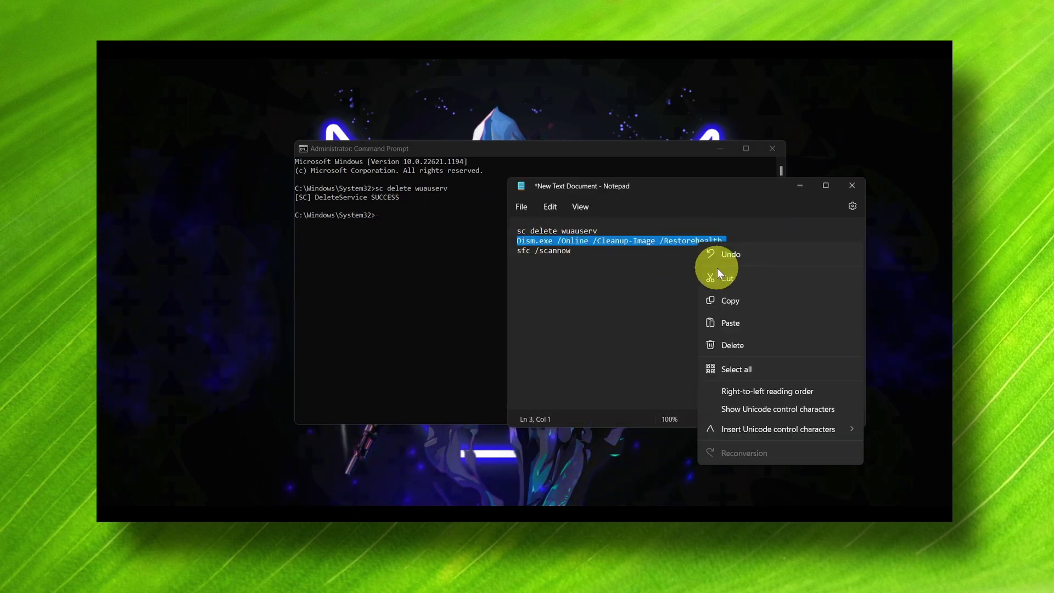
pyautogui.click(734, 299)
pyautogui.click(433, 214)
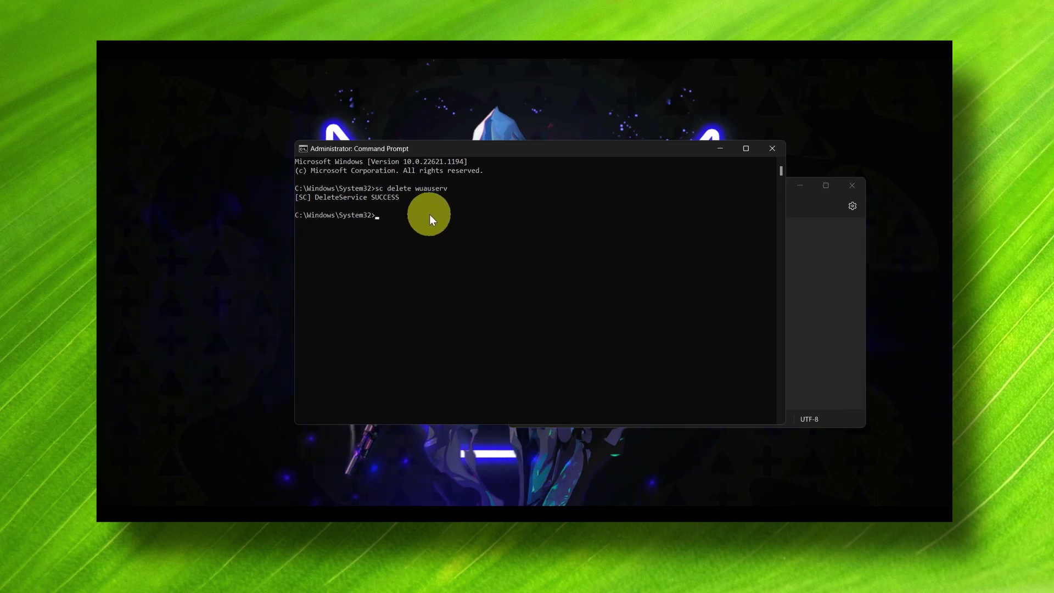
pyautogui.hotkey('ctrl', 'v')
pyautogui.press('Return')
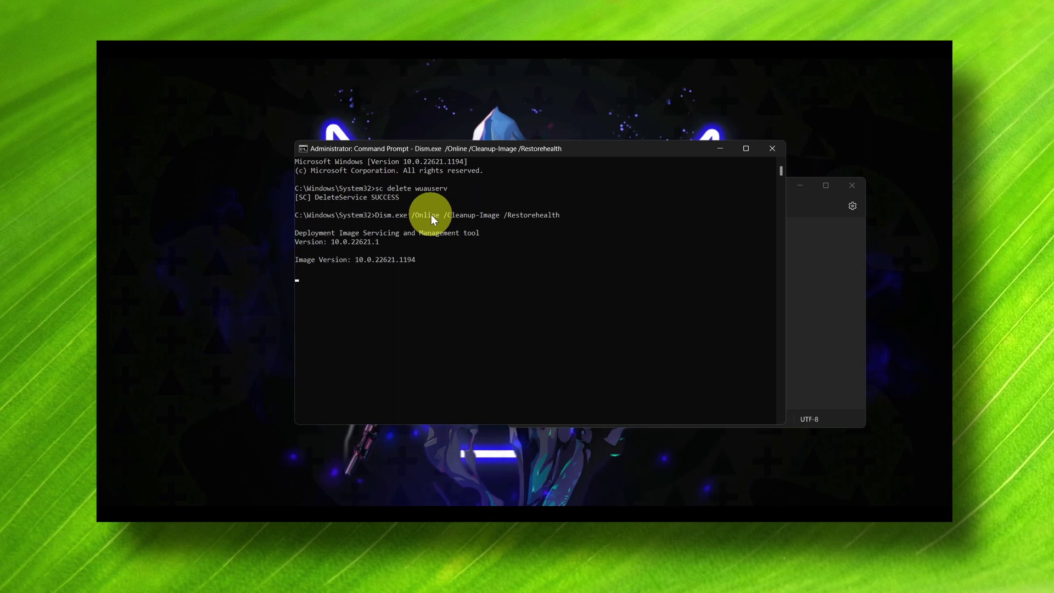
# Copy the 'sfc /scannow' line from Notepad while DISM runs.
pyautogui.click(787, 259)
pyautogui.tripleClick(542, 253)
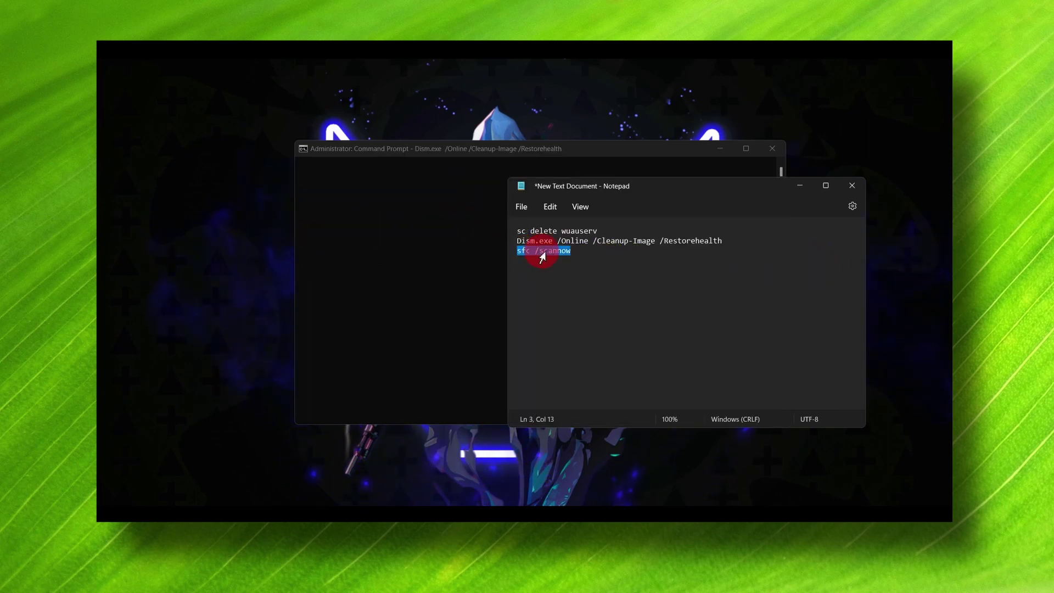
pyautogui.rightClick(554, 250)
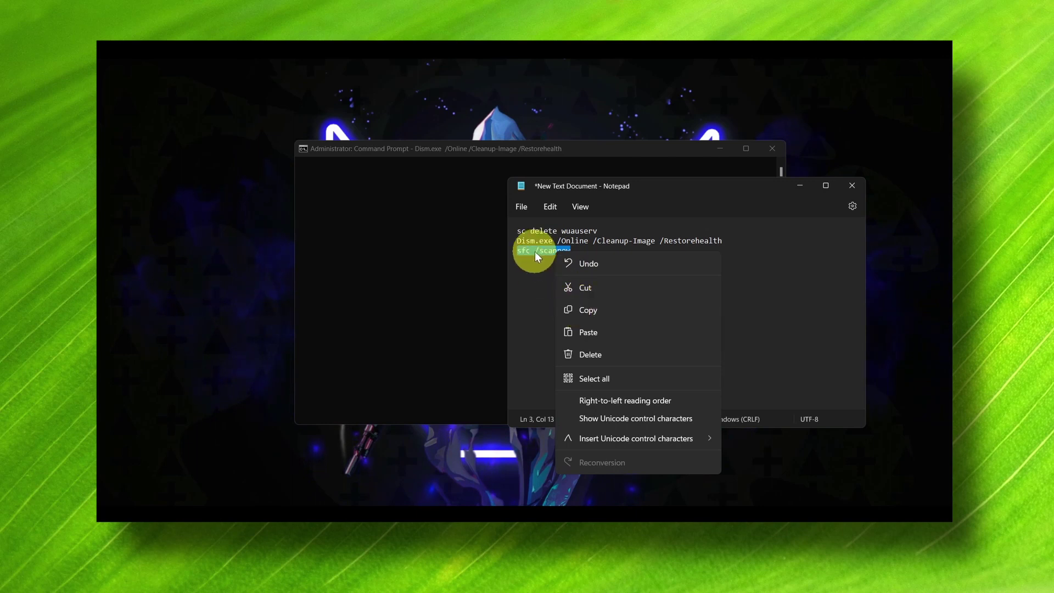
pyautogui.click(577, 309)
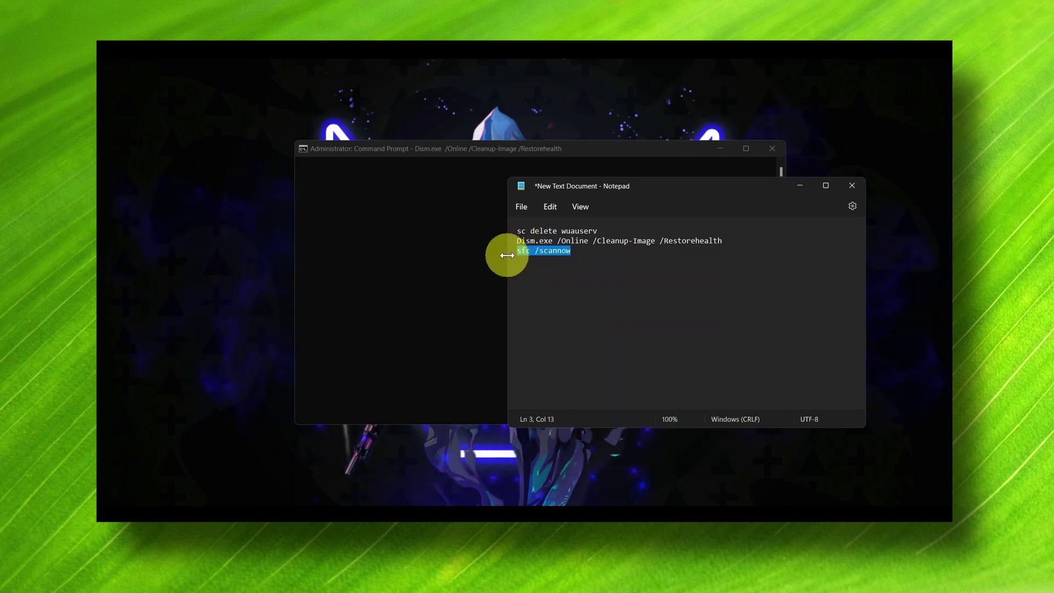
pyautogui.click(446, 219)
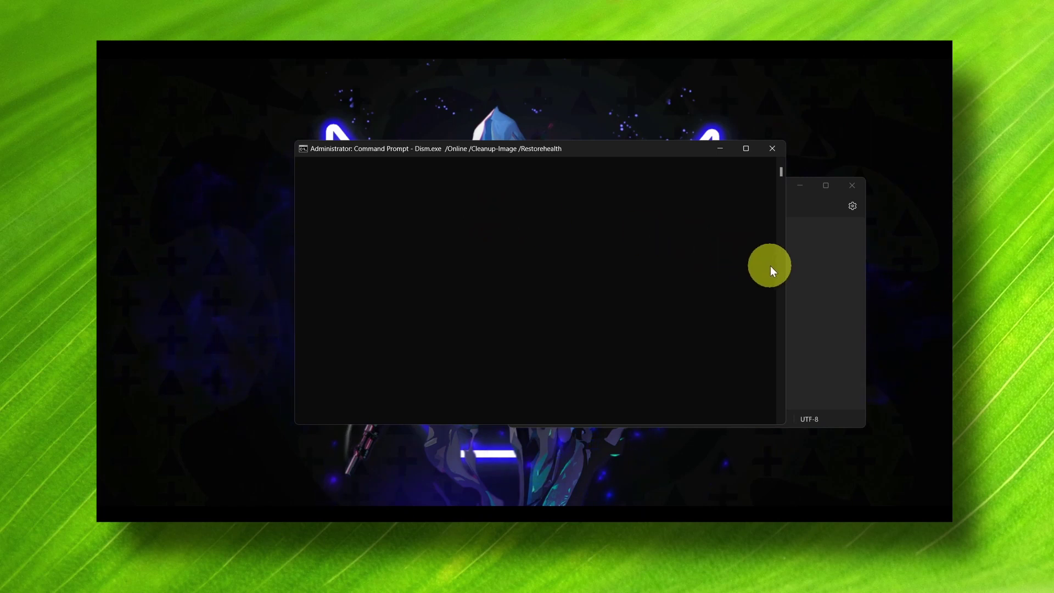
# Reread the Dism command parts in Notepad and check DISM progress until it completes at 100%.
pyautogui.click(812, 273)
pyautogui.tripleClick(527, 240)
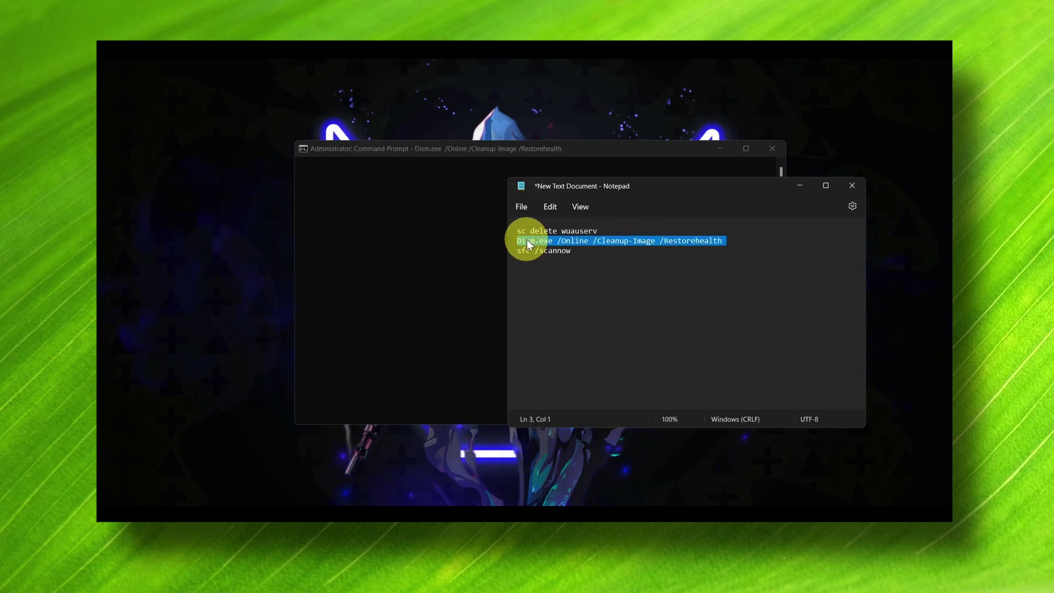
pyautogui.click(618, 243)
pyautogui.tripleClick(600, 247)
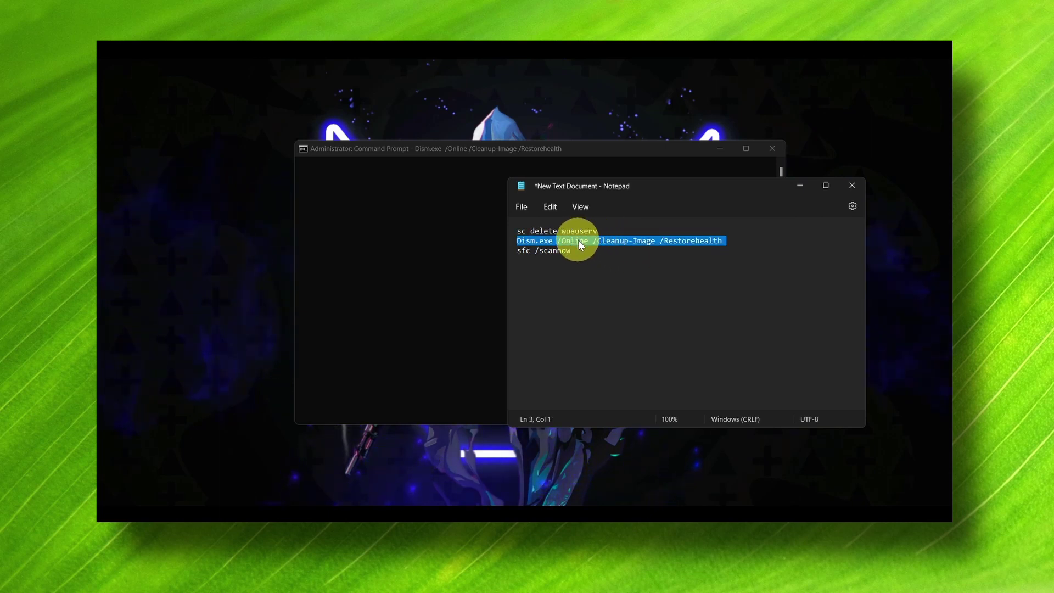
pyautogui.click(578, 240)
pyautogui.doubleClick(579, 241)
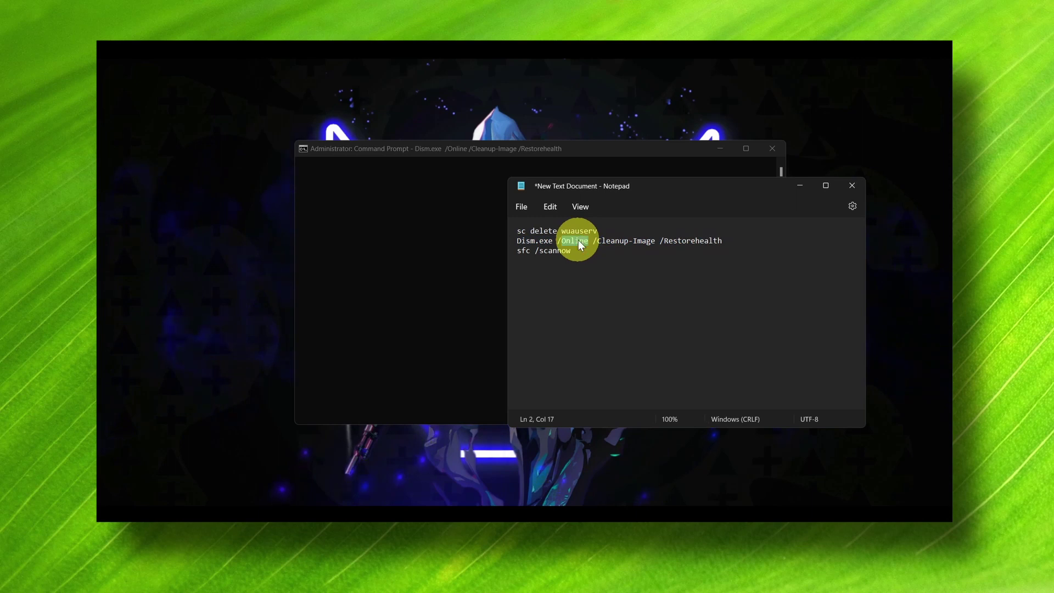
pyautogui.doubleClick(579, 242)
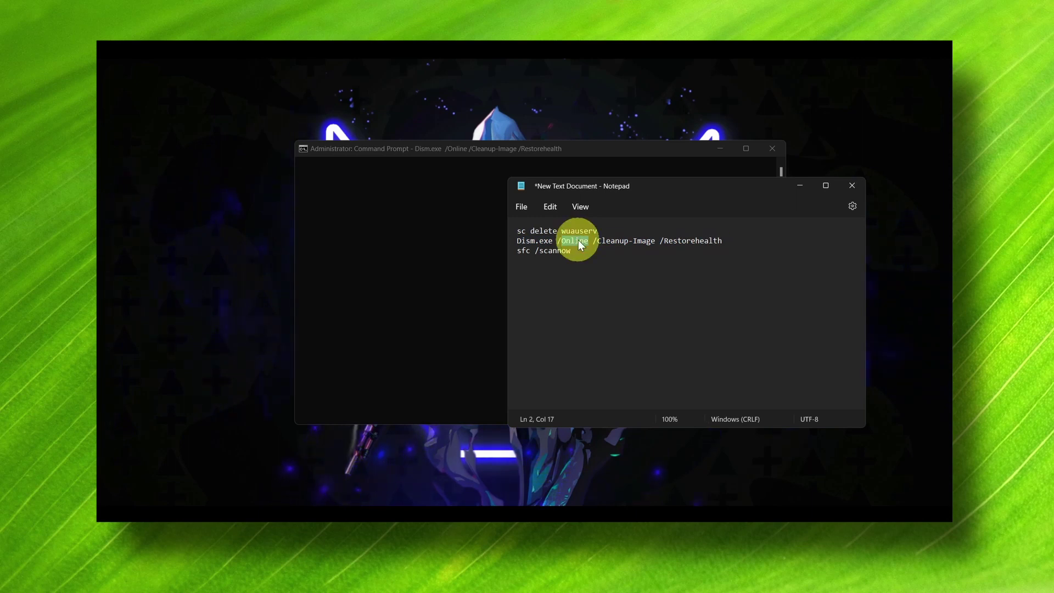
pyautogui.doubleClick(603, 240)
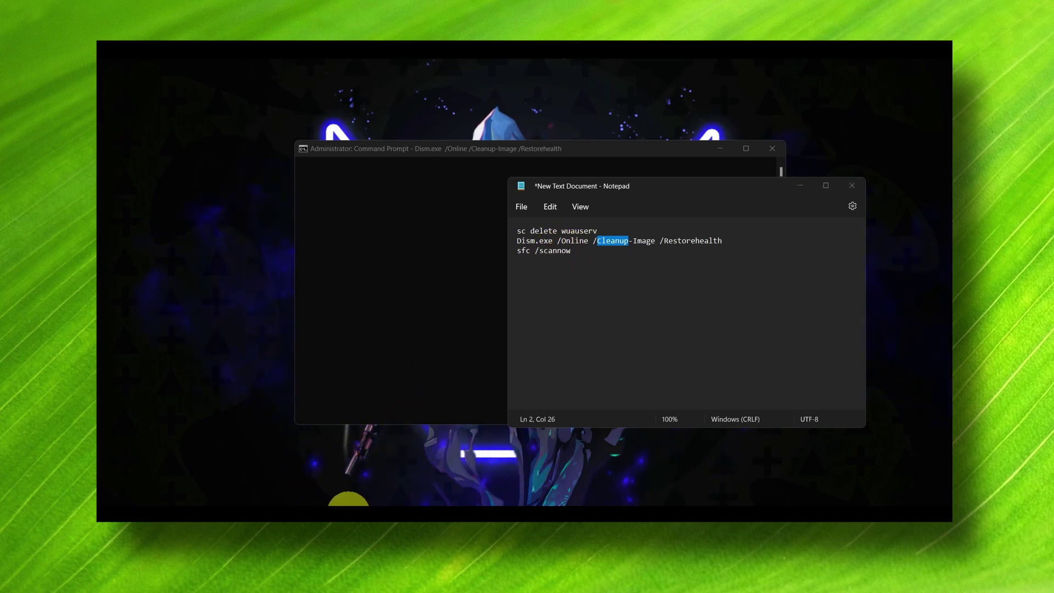
pyautogui.click(351, 512)
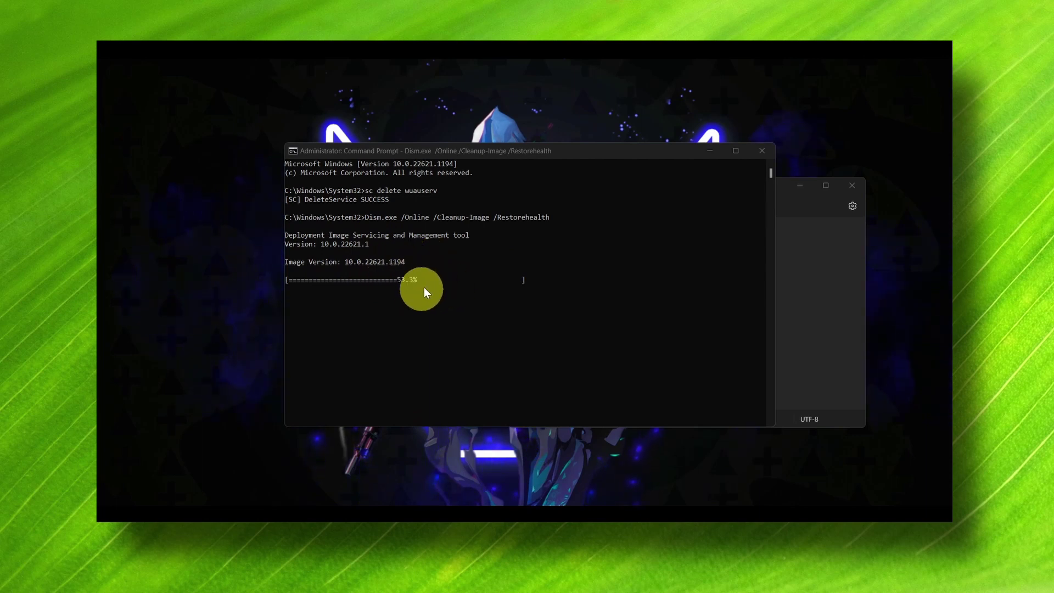
pyautogui.click(804, 250)
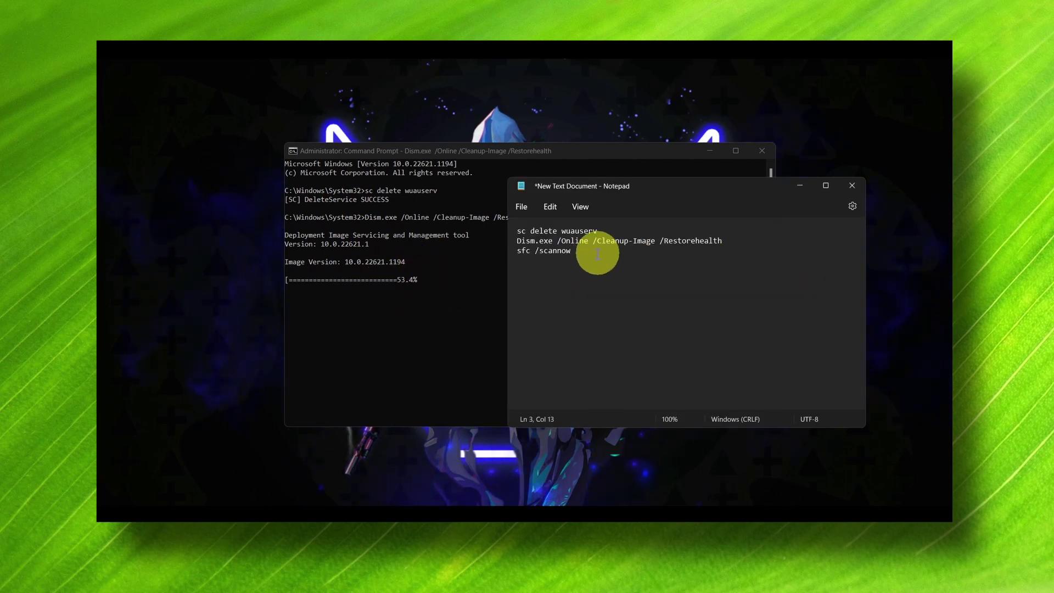
pyautogui.doubleClick(523, 251)
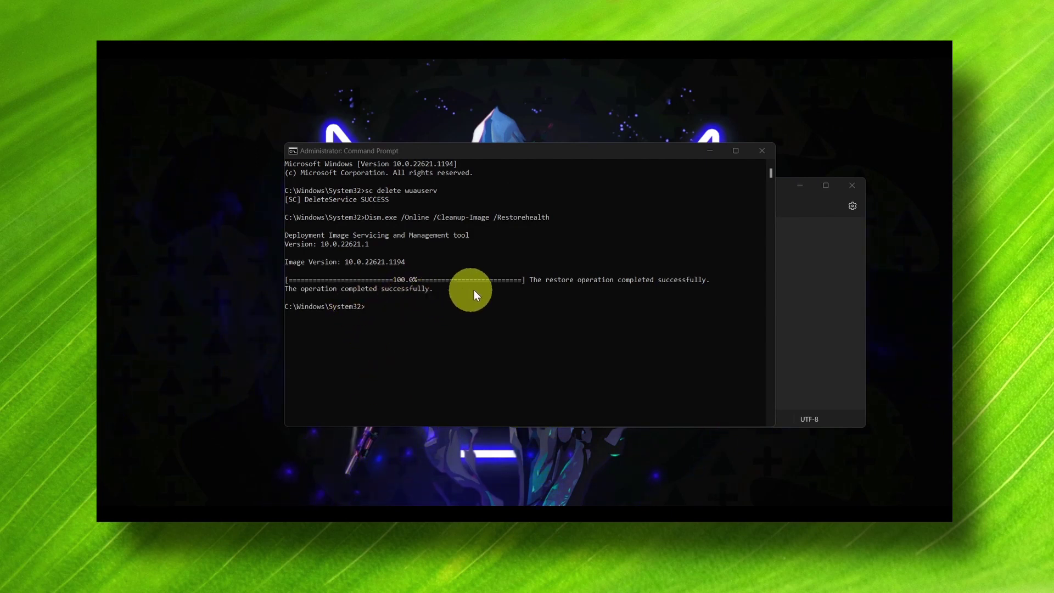
# Copy 'sfc /scannow' from Notepad and run it at the admin prompt.
pyautogui.click(821, 249)
pyautogui.moveTo(512, 256); pyautogui.dragTo(567, 250)
pyautogui.rightClick(567, 250)
pyautogui.click(598, 308)
pyautogui.click(401, 310)
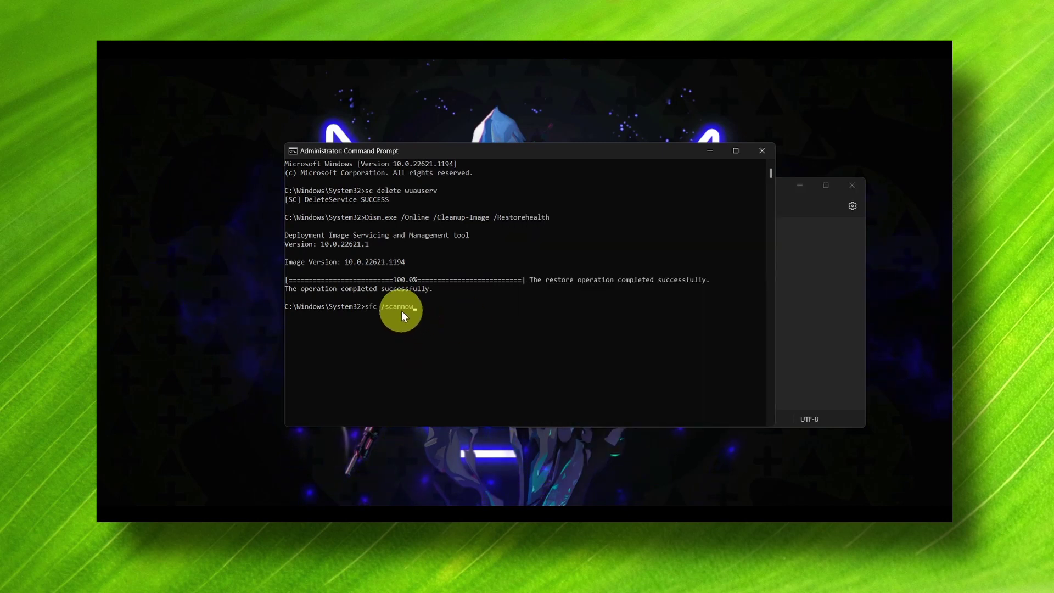
pyautogui.hotkey('ctrl', 'v')
pyautogui.press('Return')
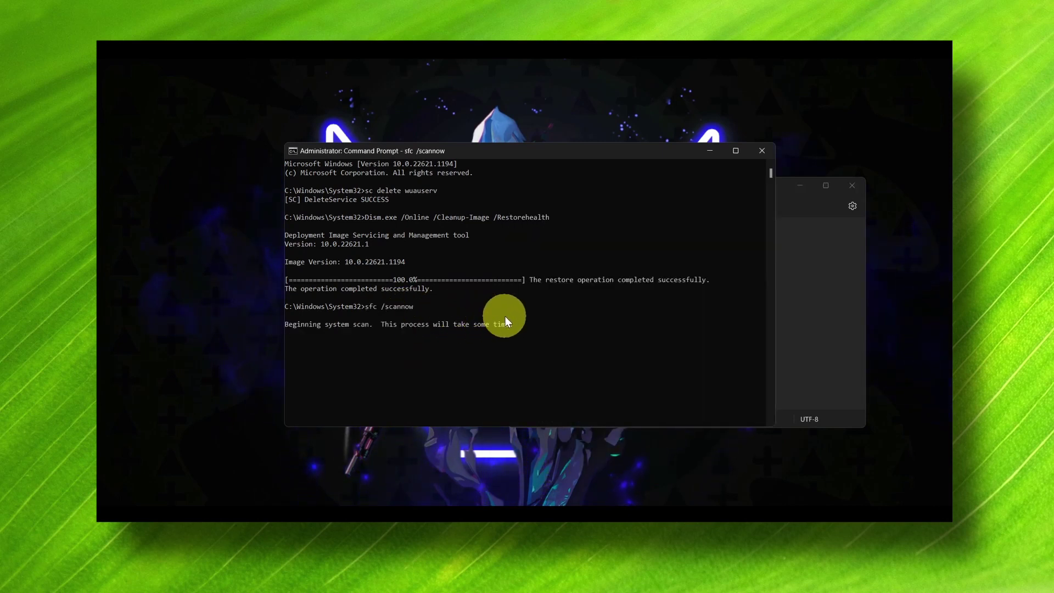